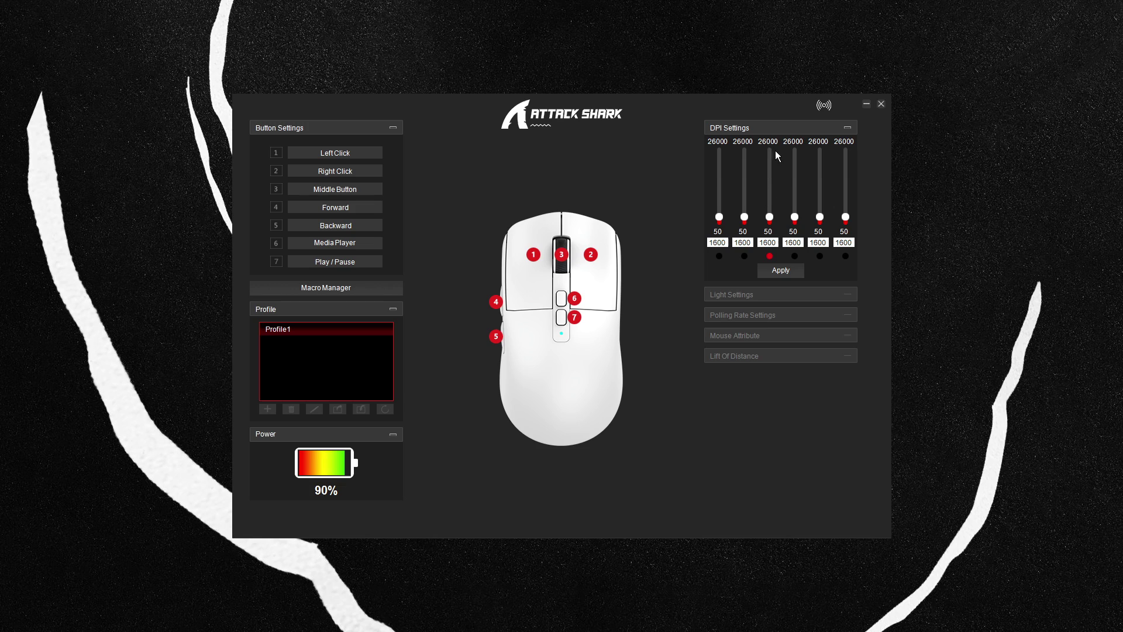
- Expand the Light Settings panel, showing static blue at full brightness, and the Polling Rate panel
click(848, 128)
click(802, 148)
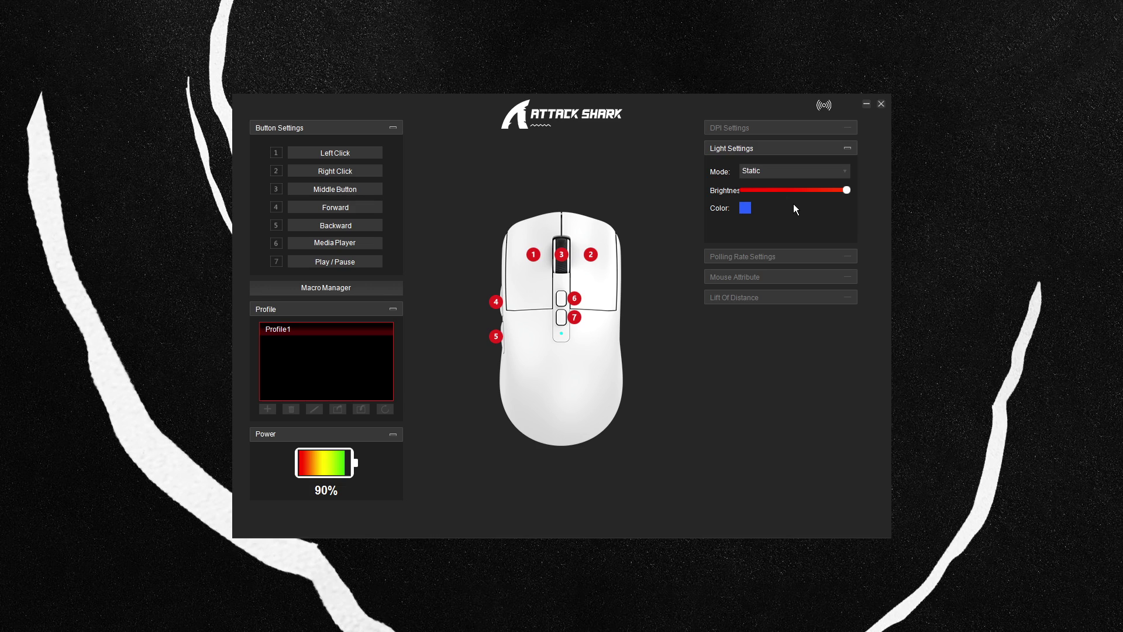
click(789, 256)
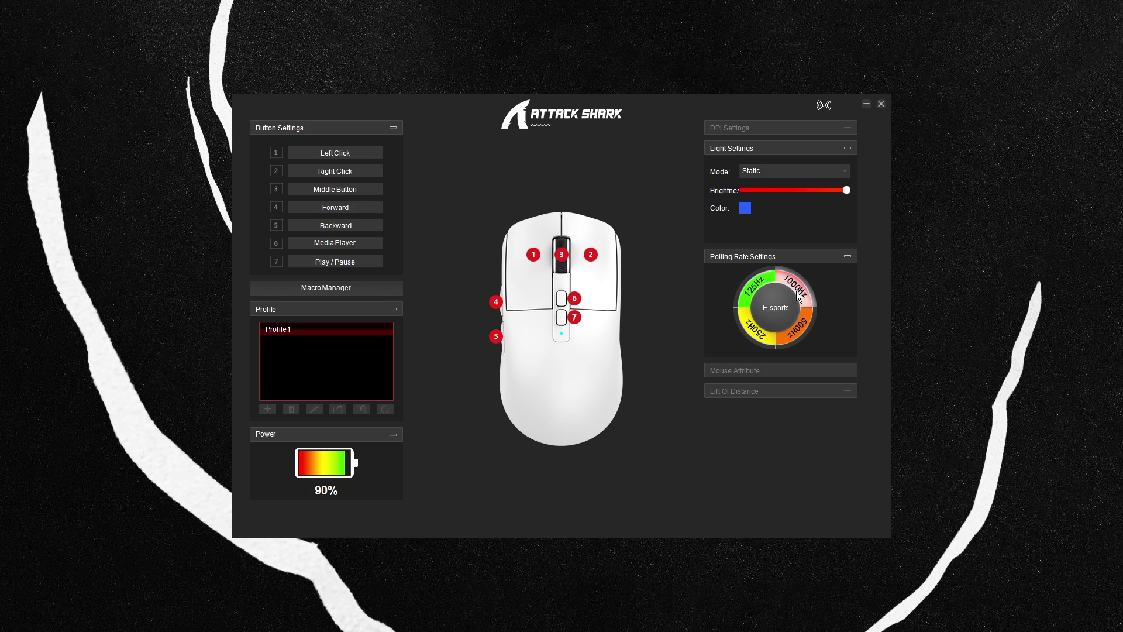
- Expand Mouse Attribute and bring up Windows Mouse Properties on the Pointers tab
click(800, 369)
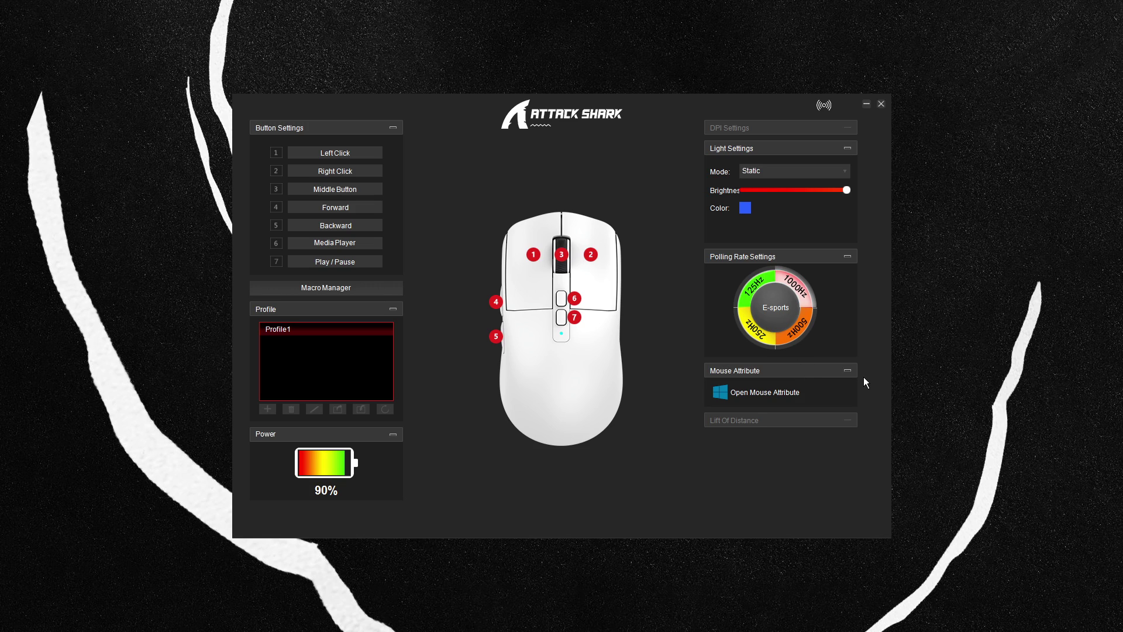
click(727, 395)
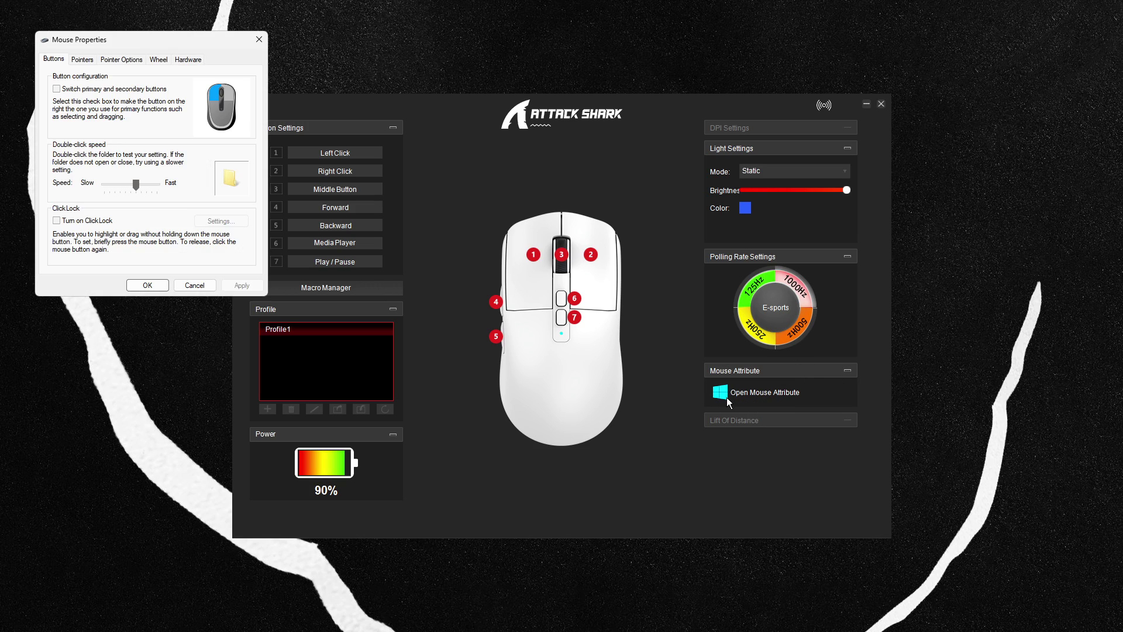
click(82, 59)
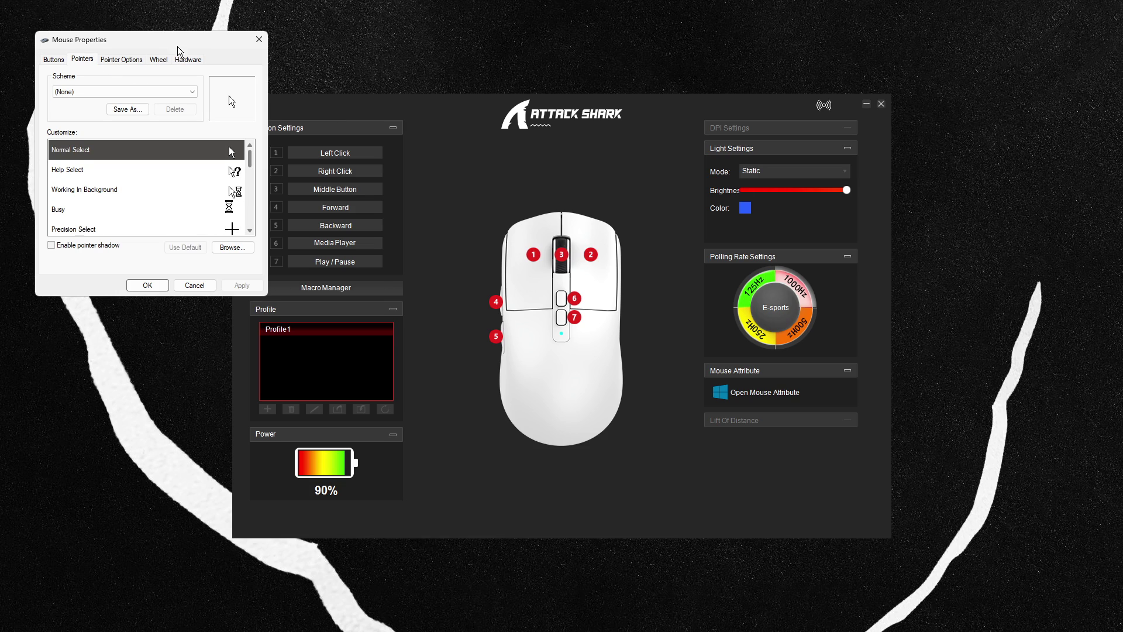
- Close Mouse Properties and expand the Lift Of Distance panel showing 1 MM and 2 MM
click(259, 38)
click(777, 418)
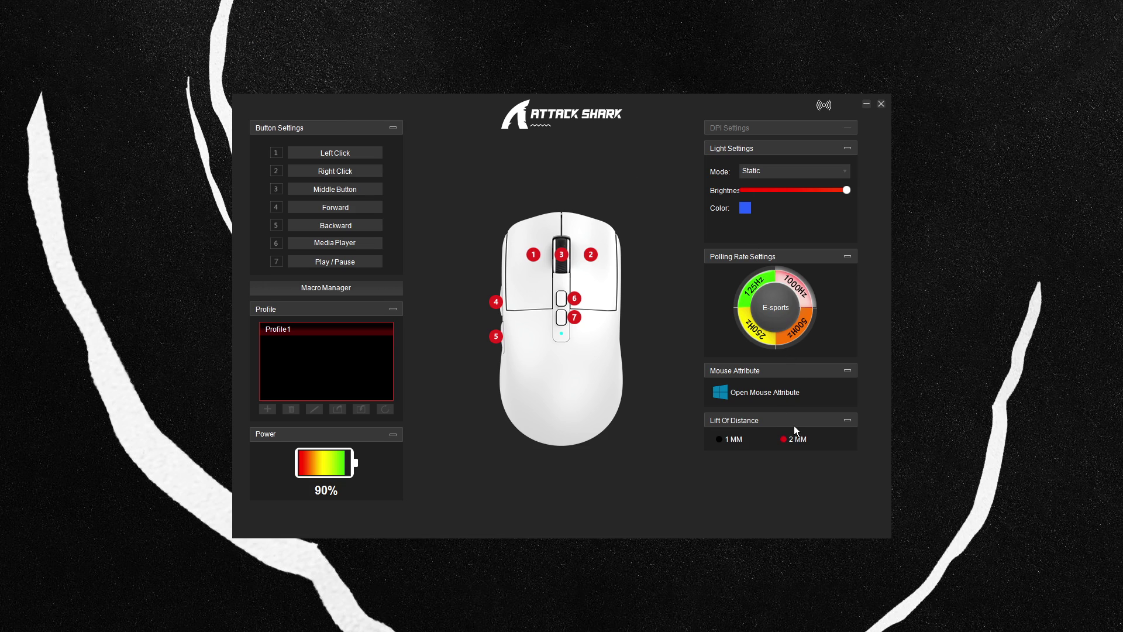